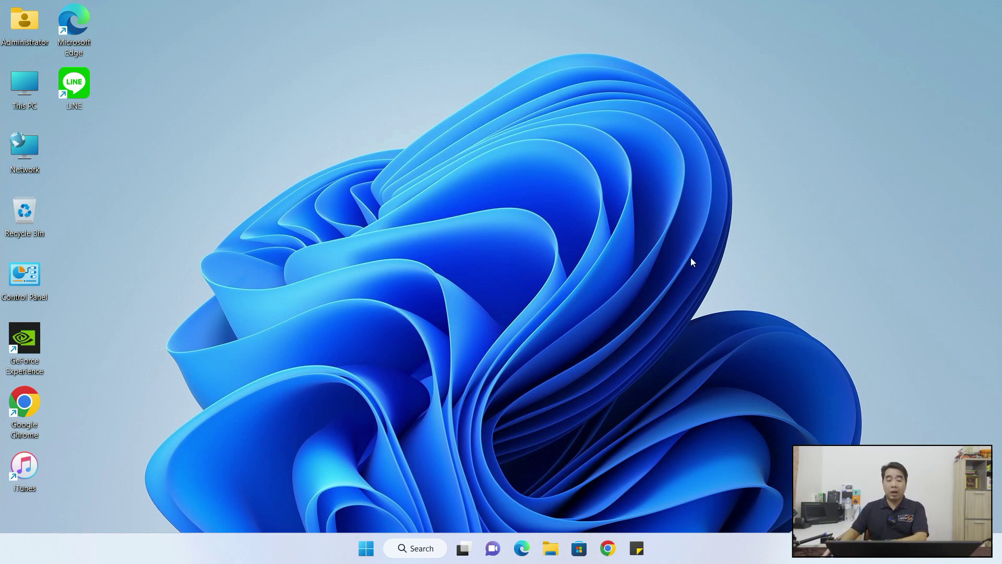
Open File Explorer and look through the Documents folder, Local Disk (C:) and the Quick access folders on Home
{"action": "left_click", "coordinate": [550, 549]}
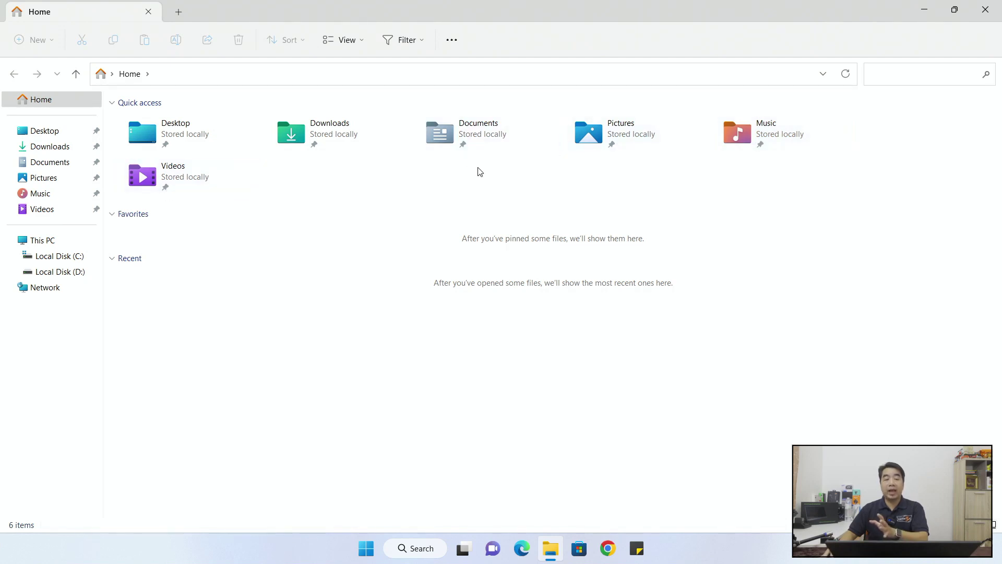
{"action": "left_click", "coordinate": [446, 142]}
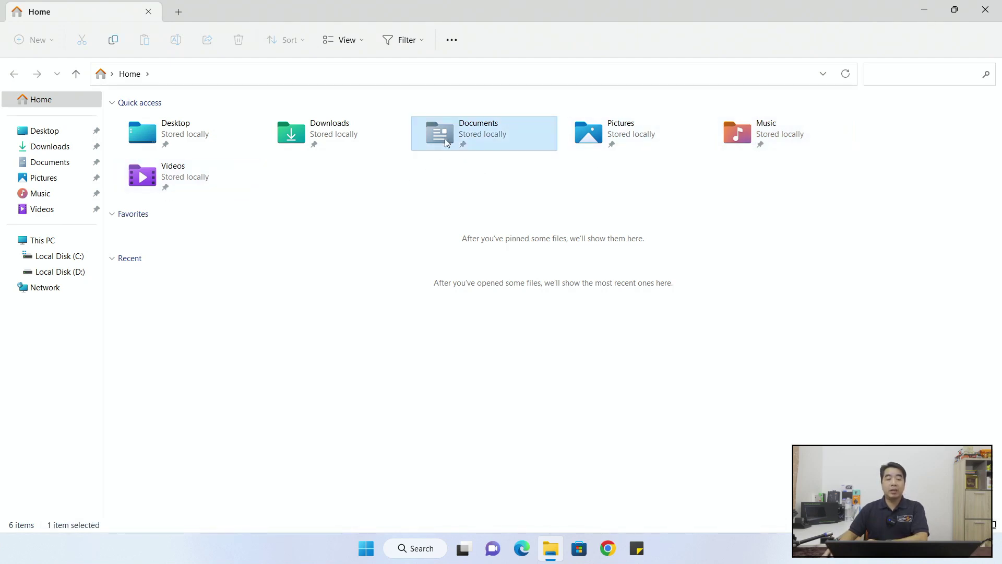
{"action": "double_click", "coordinate": [447, 142]}
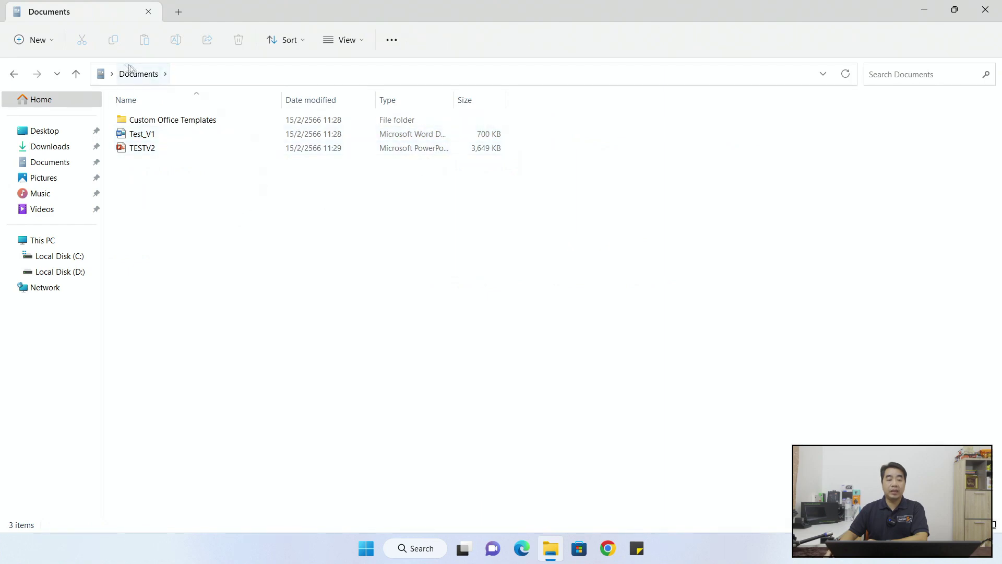
{"action": "left_click", "coordinate": [14, 74]}
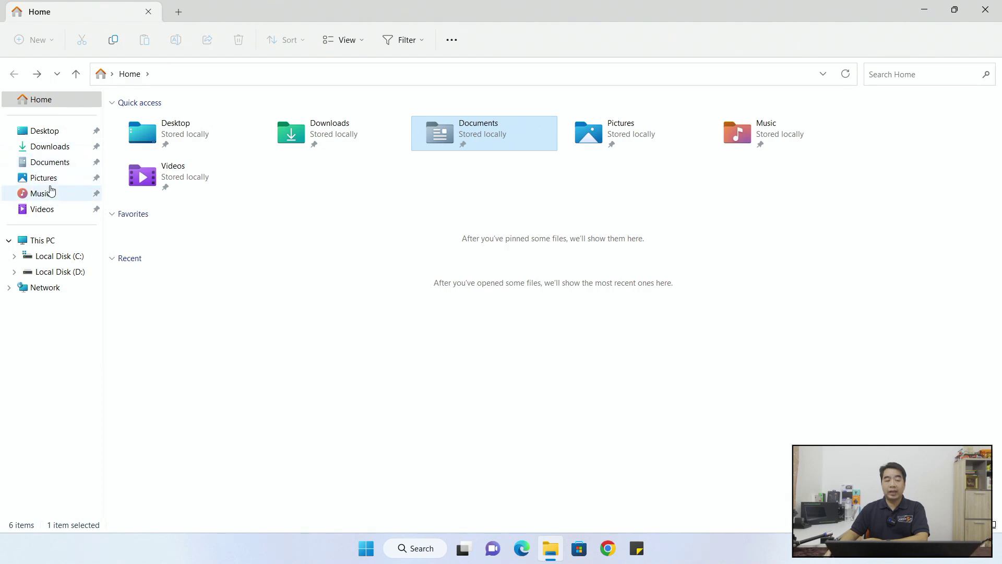
{"action": "left_click", "coordinate": [56, 257]}
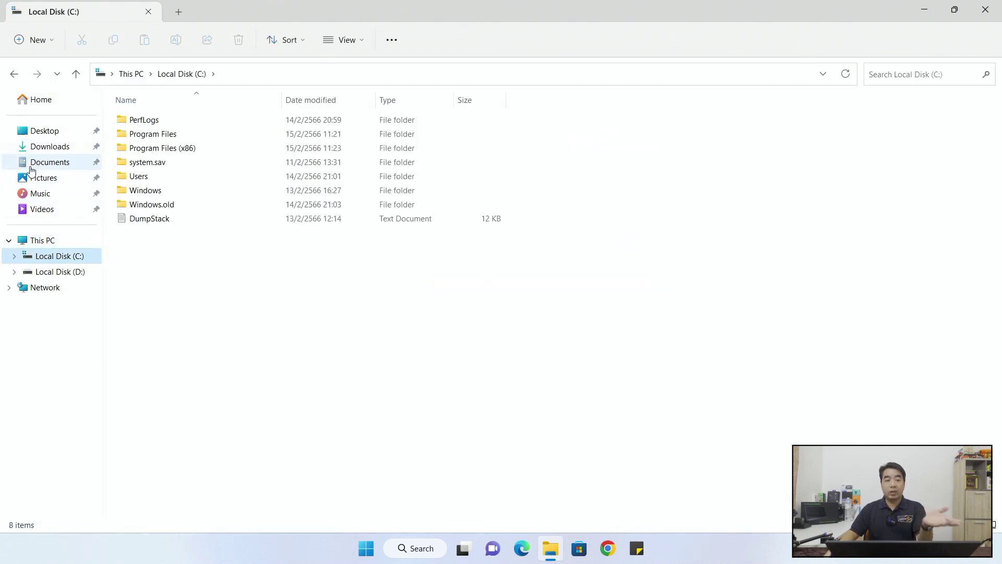
{"action": "left_click", "coordinate": [35, 165]}
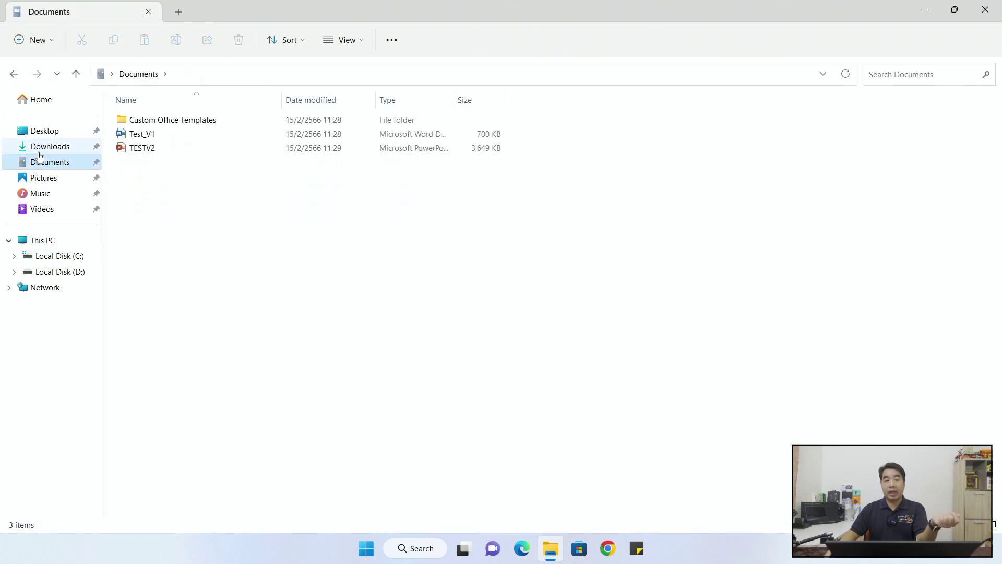
{"action": "left_click", "coordinate": [41, 103]}
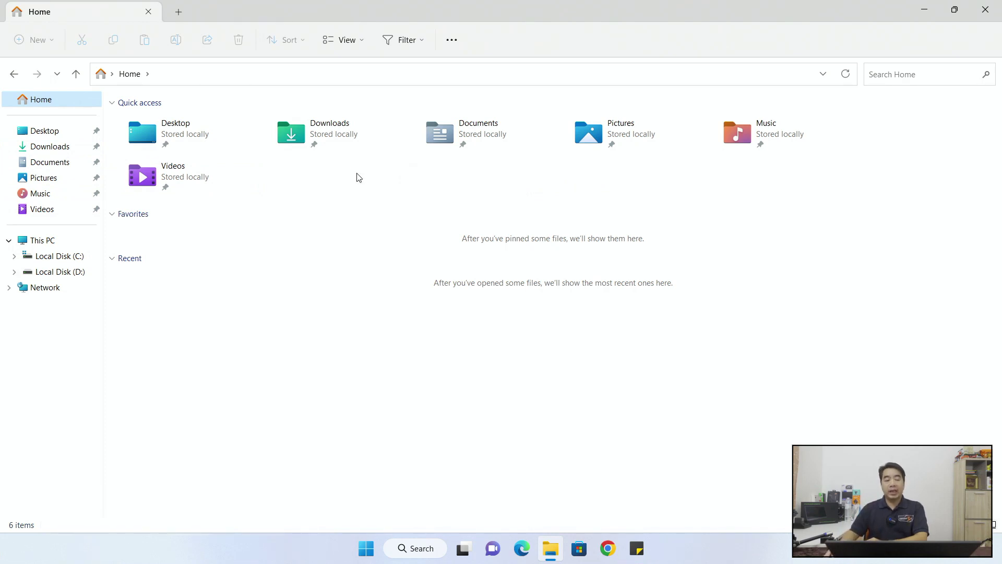
{"action": "left_click", "coordinate": [183, 190]}
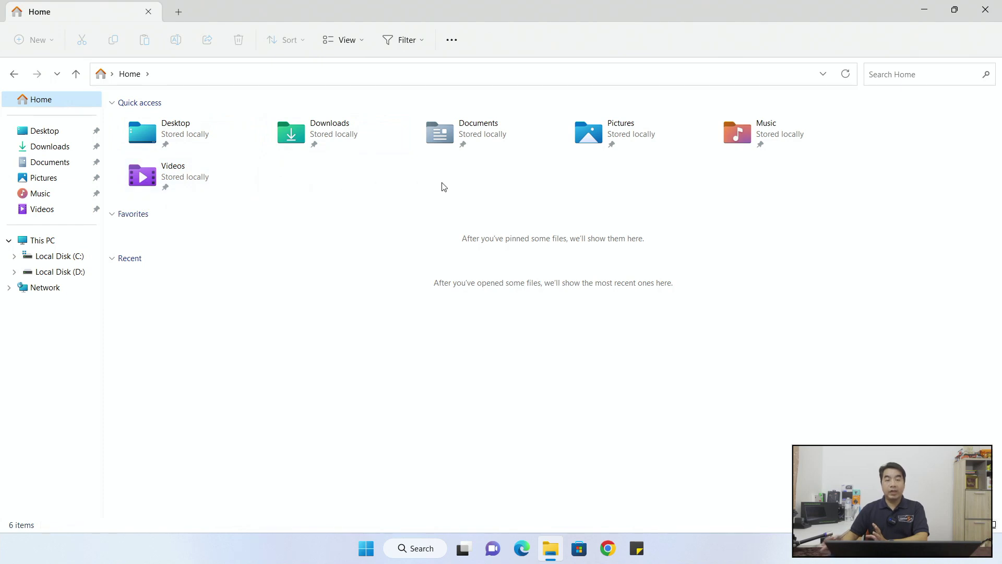
Pin the Pictures All folder from Local Disk (D:) to Quick access
{"action": "left_click", "coordinate": [44, 272]}
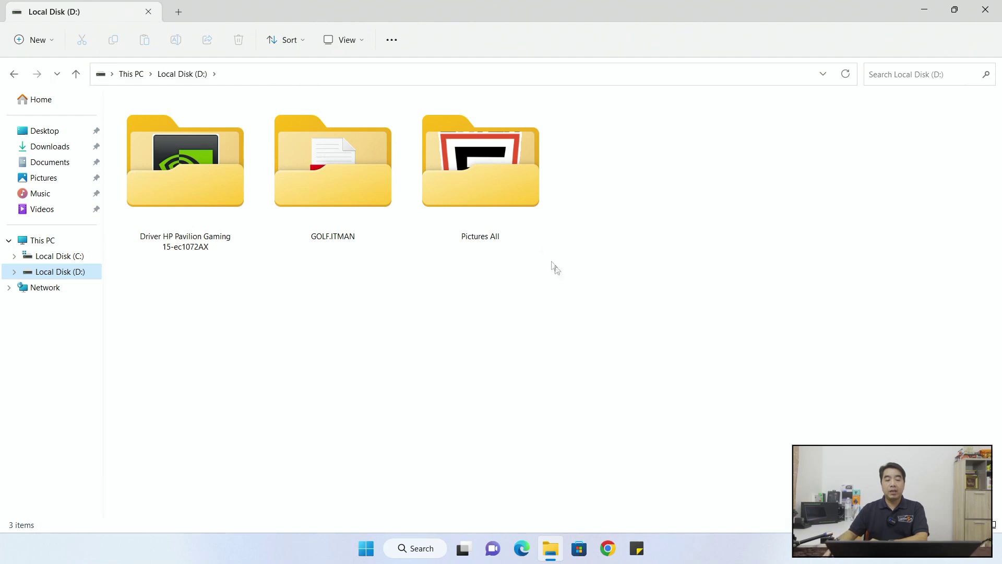
{"action": "right_click", "coordinate": [522, 183]}
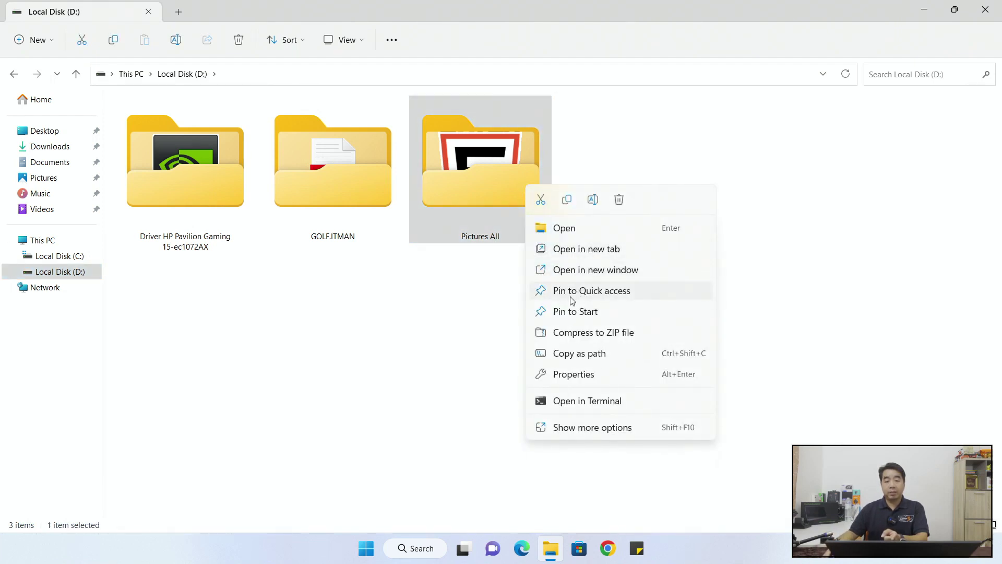
{"action": "left_click", "coordinate": [604, 295]}
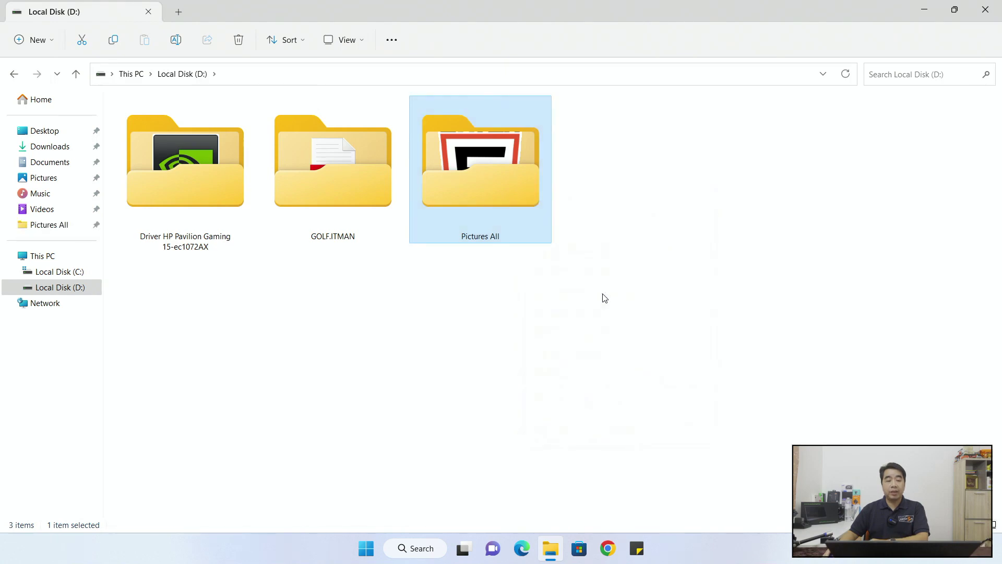
Check the pinned Pictures All shortcut by opening its folder, and view the Quick access list on Home
{"action": "left_click", "coordinate": [46, 227]}
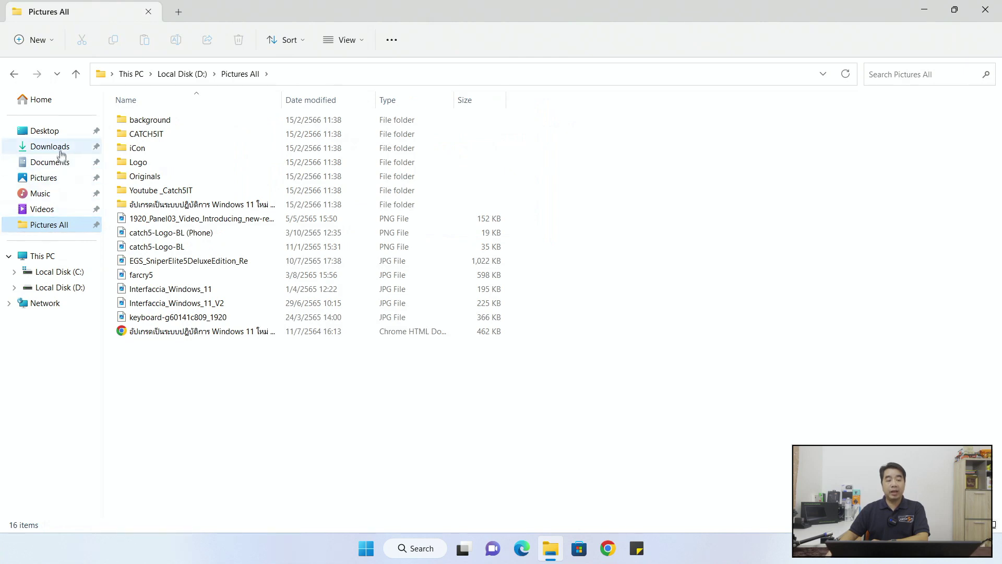
{"action": "left_click", "coordinate": [59, 152]}
{"action": "left_click", "coordinate": [49, 228]}
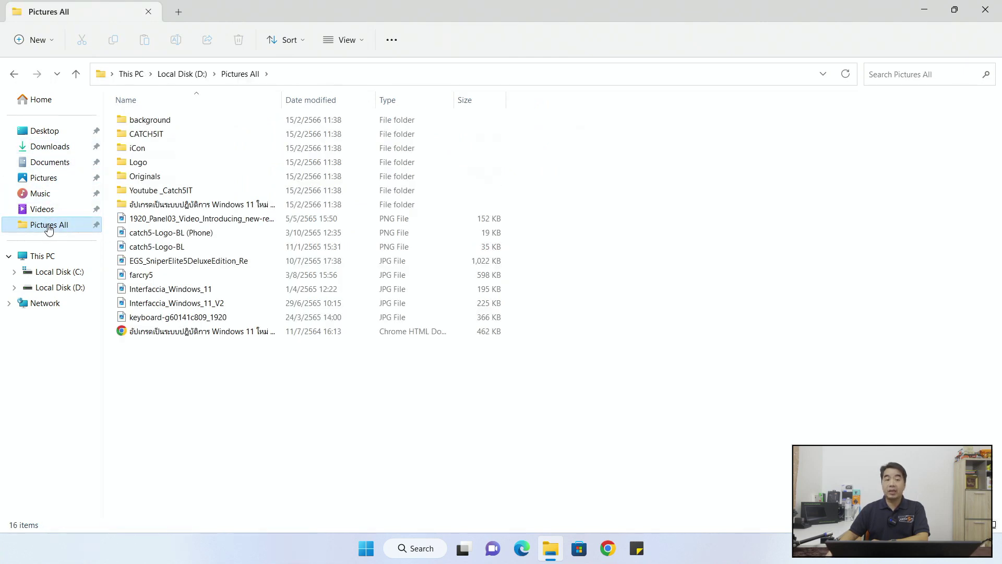
{"action": "left_click", "coordinate": [42, 99]}
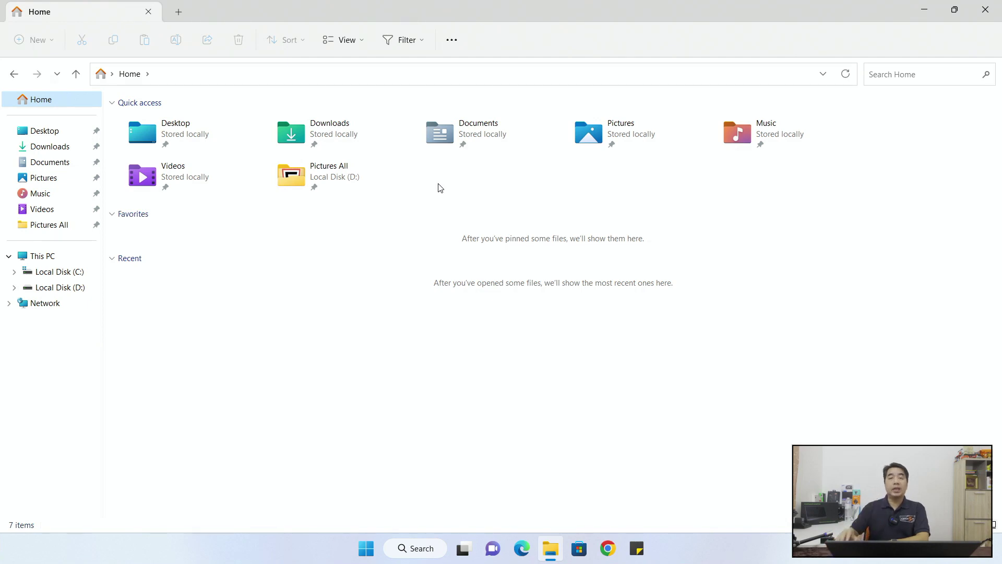
Close File Explorer and reopen it maximized to check its Quick access folders
{"action": "left_click", "coordinate": [955, 9]}
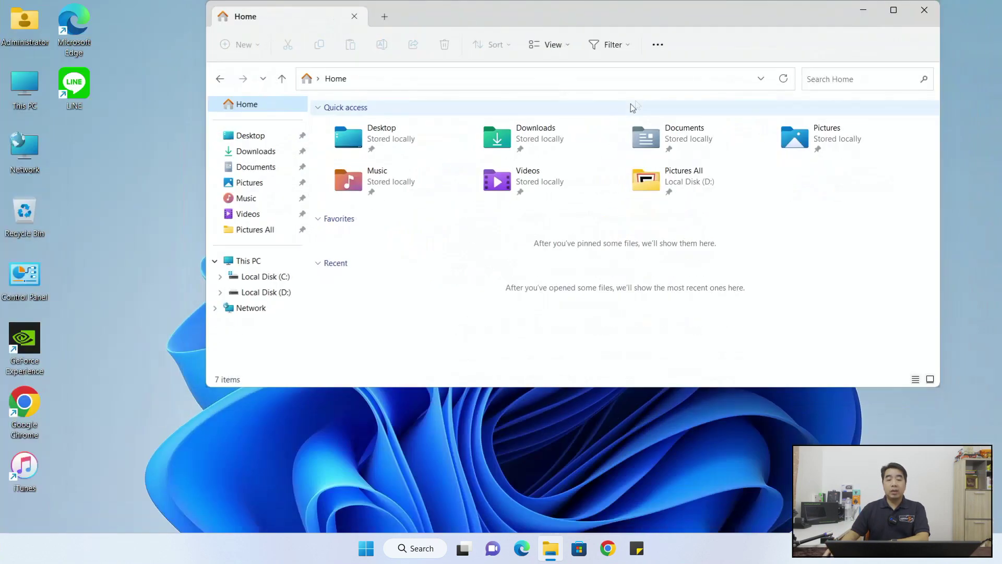
{"action": "left_click", "coordinate": [925, 9]}
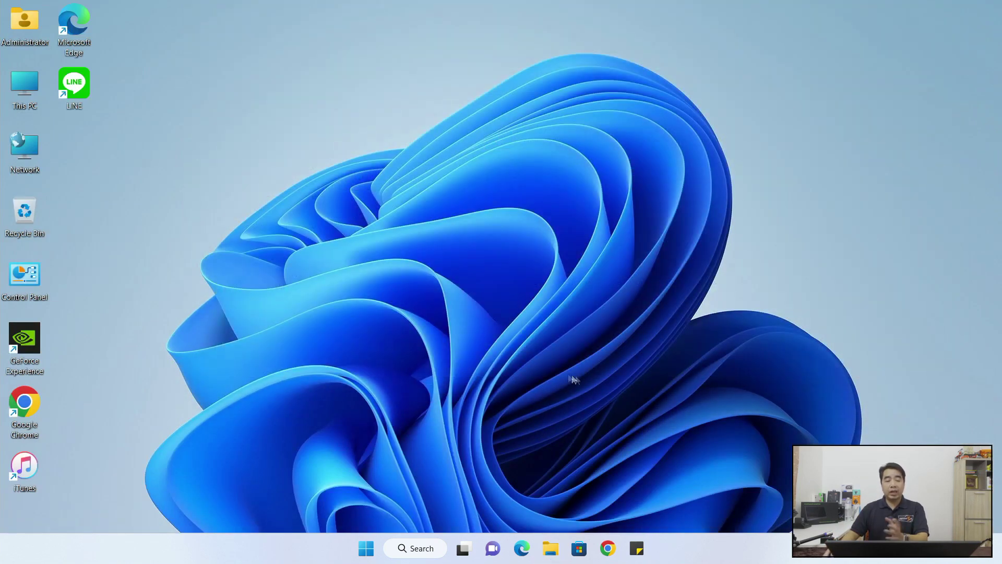
{"action": "left_click", "coordinate": [546, 547]}
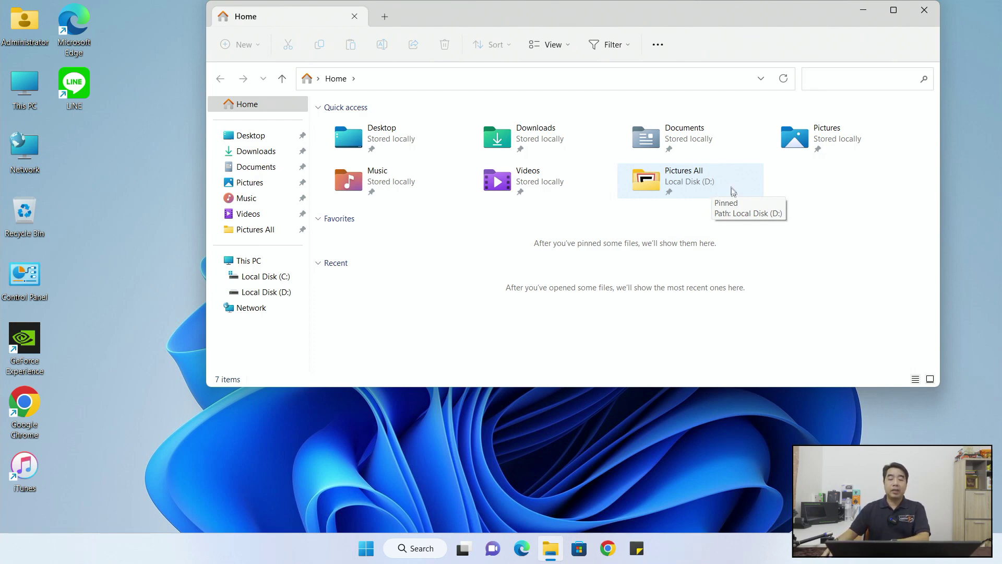
{"action": "left_click", "coordinate": [893, 10]}
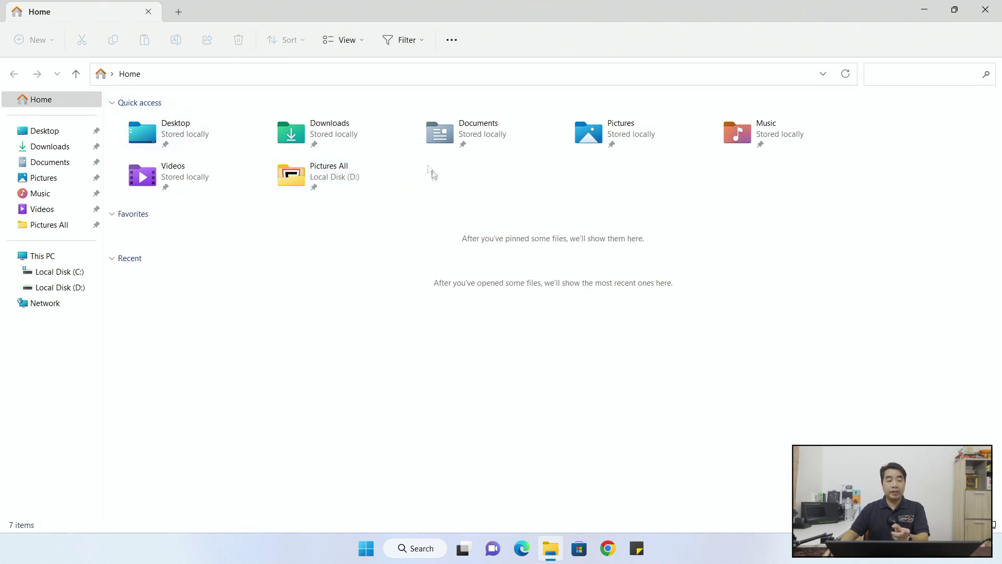
Unpin the Pictures All folder from Quick access, keeping Documents pinned
{"action": "right_click", "coordinate": [306, 180]}
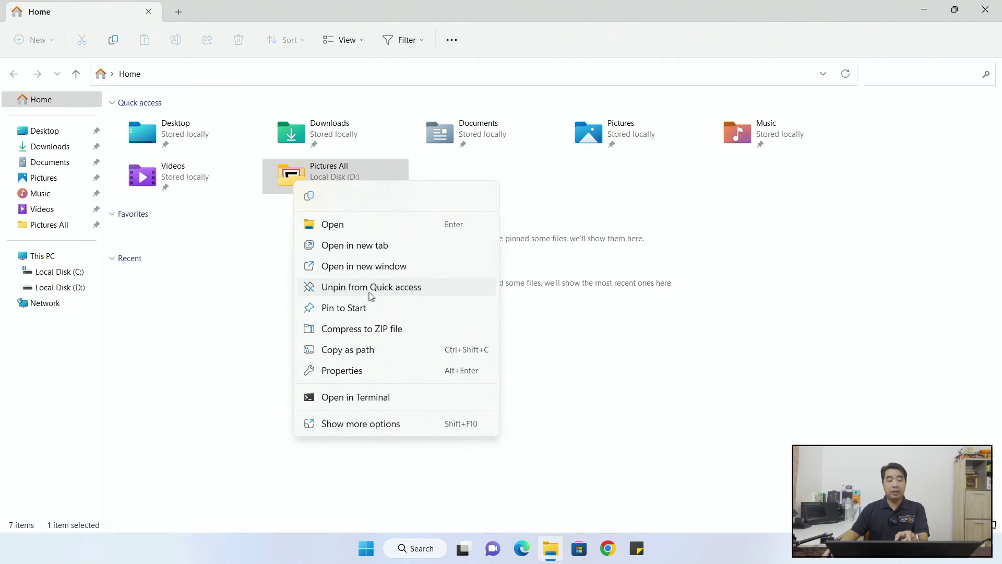
{"action": "left_click", "coordinate": [410, 287]}
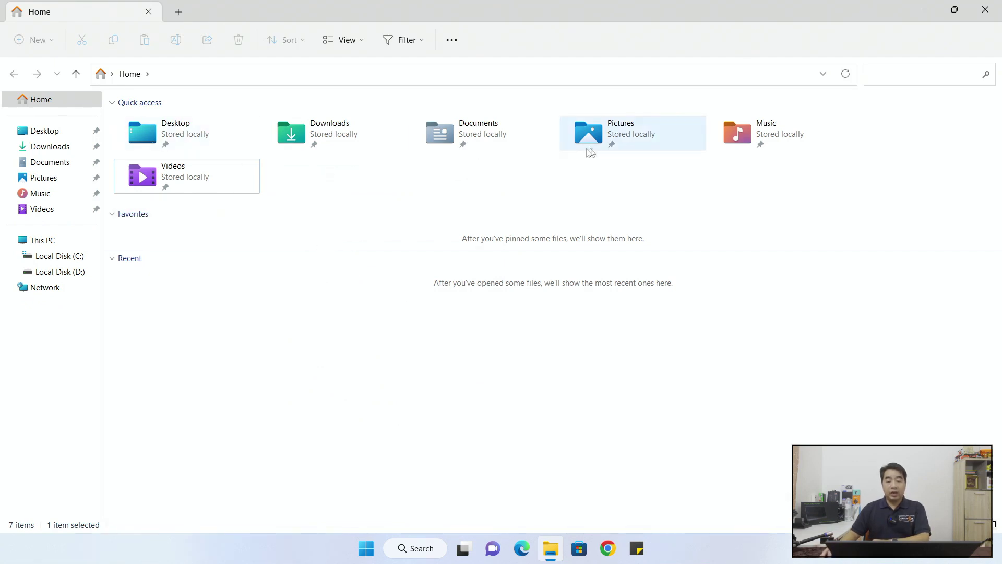
{"action": "right_click", "coordinate": [469, 143]}
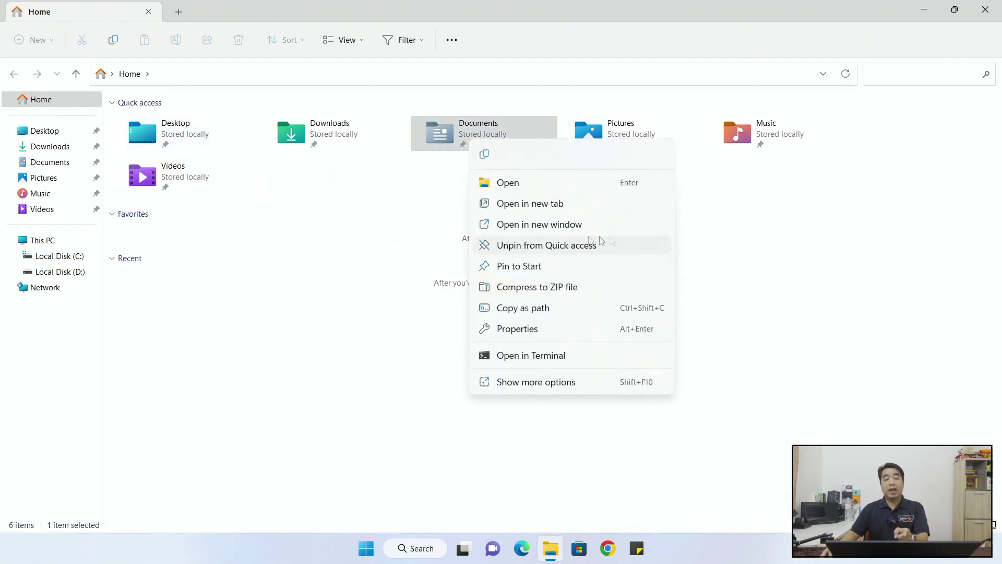
{"action": "left_click", "coordinate": [394, 199]}
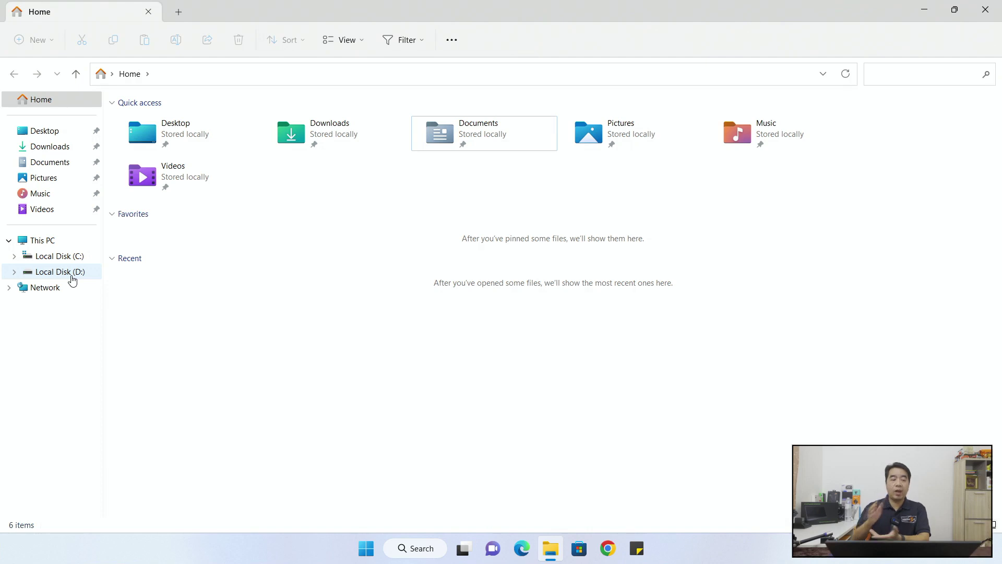
Pin the Pictures All and GOLF.ITMAN folders from Local Disk (D:) to Quick access
{"action": "left_click", "coordinate": [72, 276]}
{"action": "right_click", "coordinate": [432, 161]}
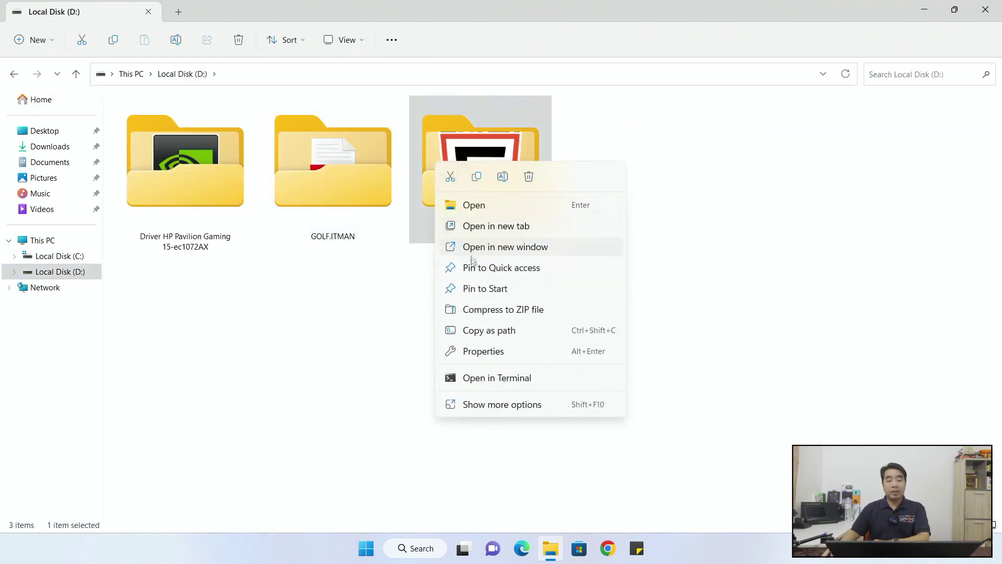
{"action": "left_click", "coordinate": [472, 272]}
{"action": "right_click", "coordinate": [317, 177]}
{"action": "left_click", "coordinate": [341, 280]}
Check the Pictures All and GOLF.ITMAN shortcuts by opening each folder, then return to Home and restore the window to its smaller size
{"action": "left_click", "coordinate": [49, 225]}
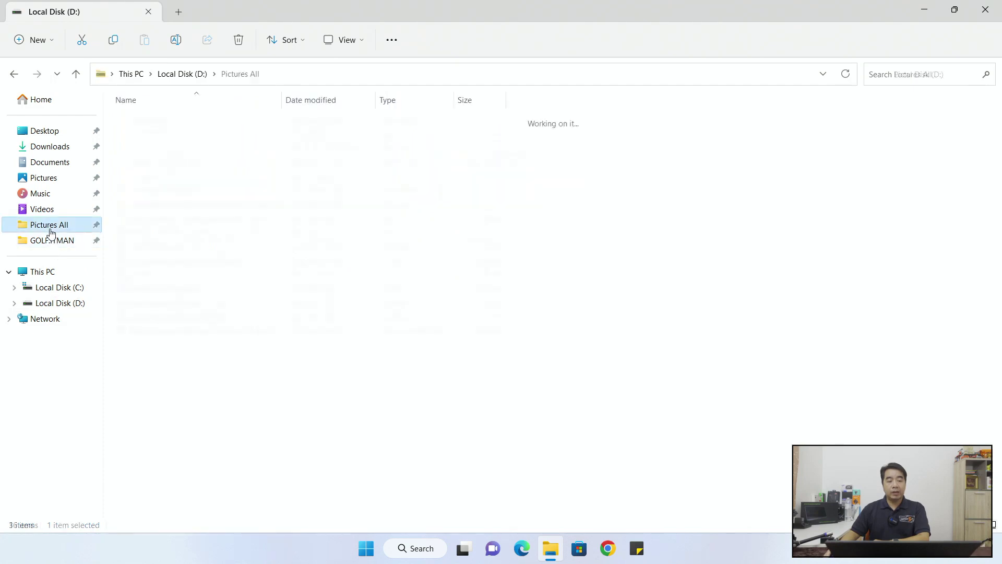
{"action": "left_click", "coordinate": [51, 241]}
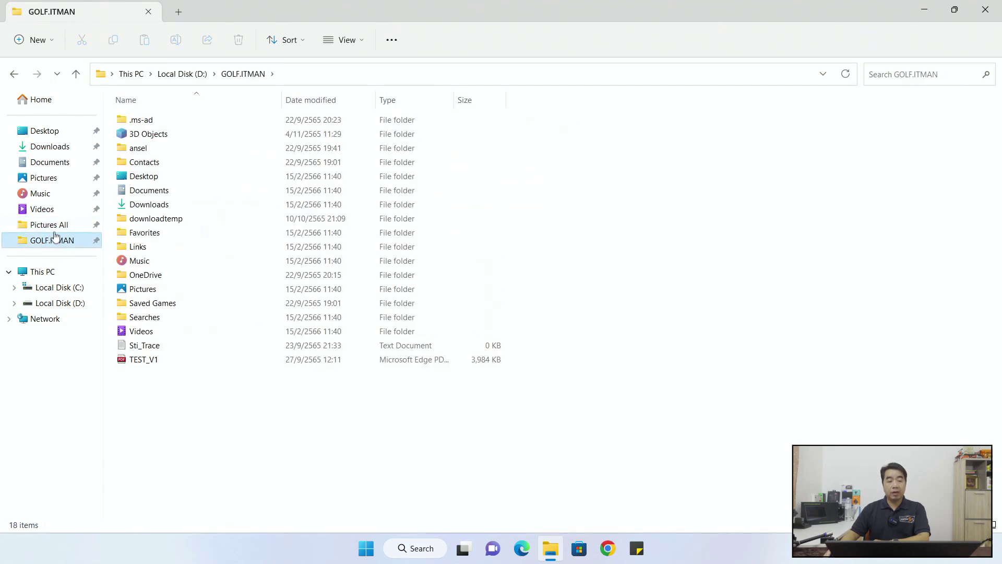
{"action": "left_click", "coordinate": [55, 231]}
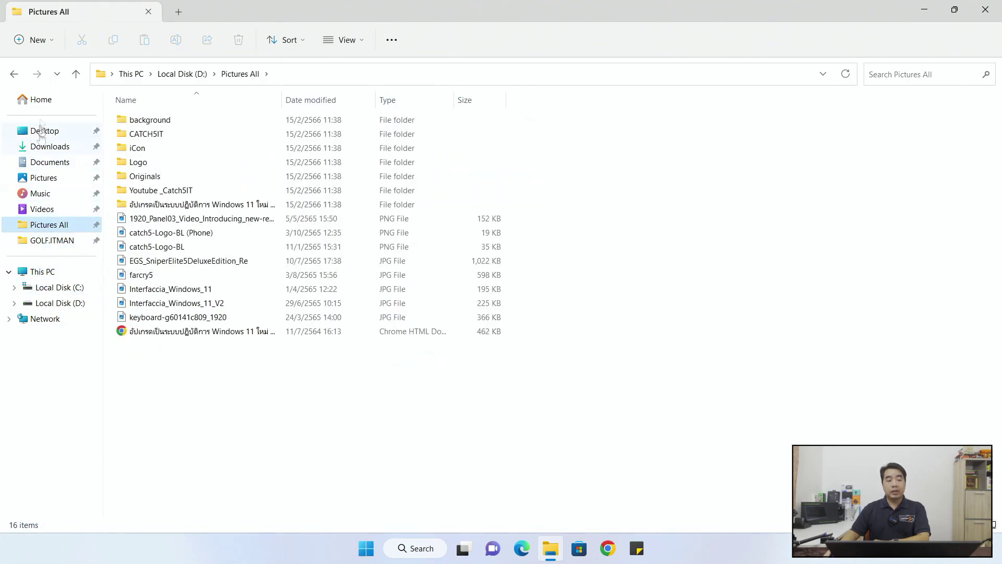
{"action": "left_click", "coordinate": [38, 106]}
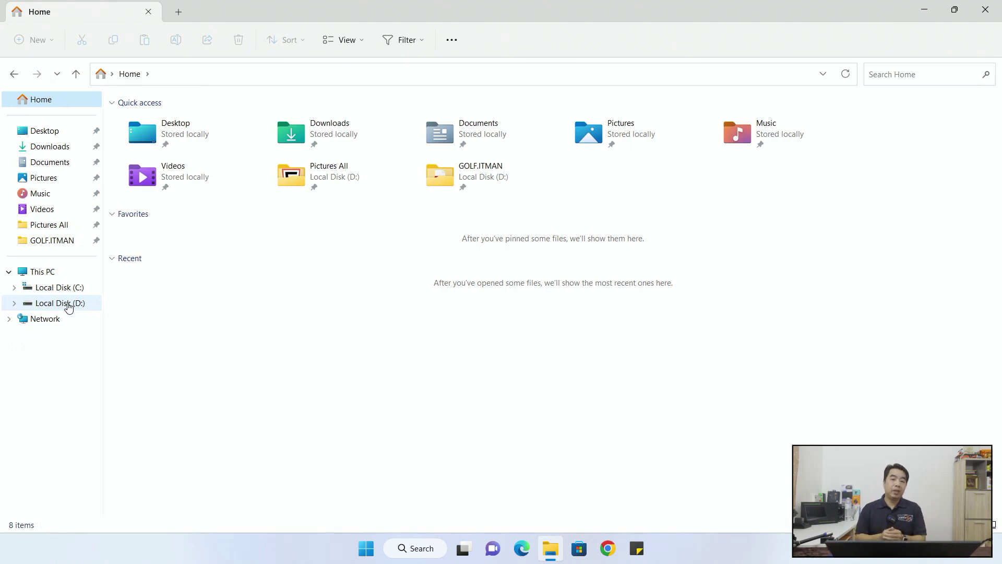
{"action": "left_click", "coordinate": [955, 10]}
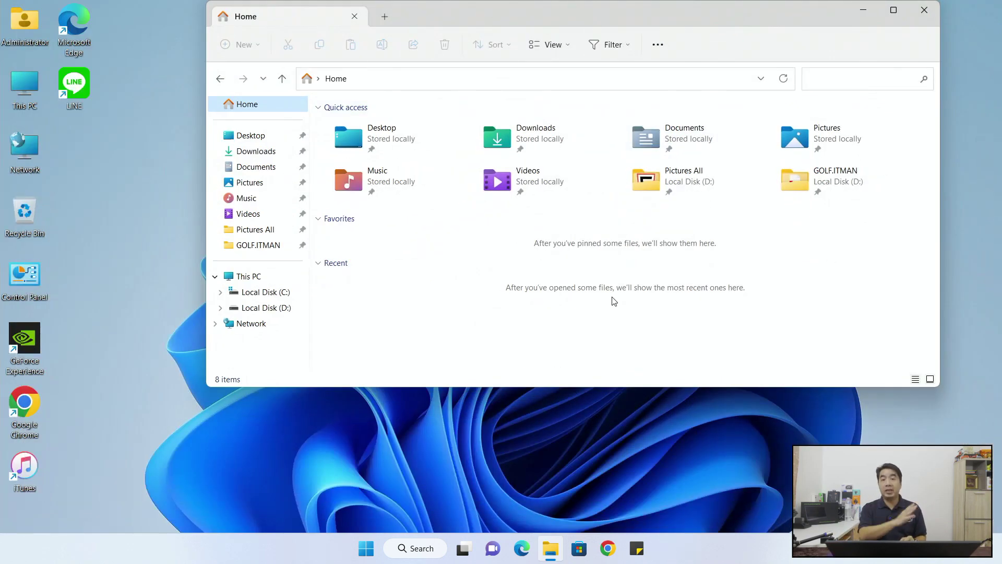